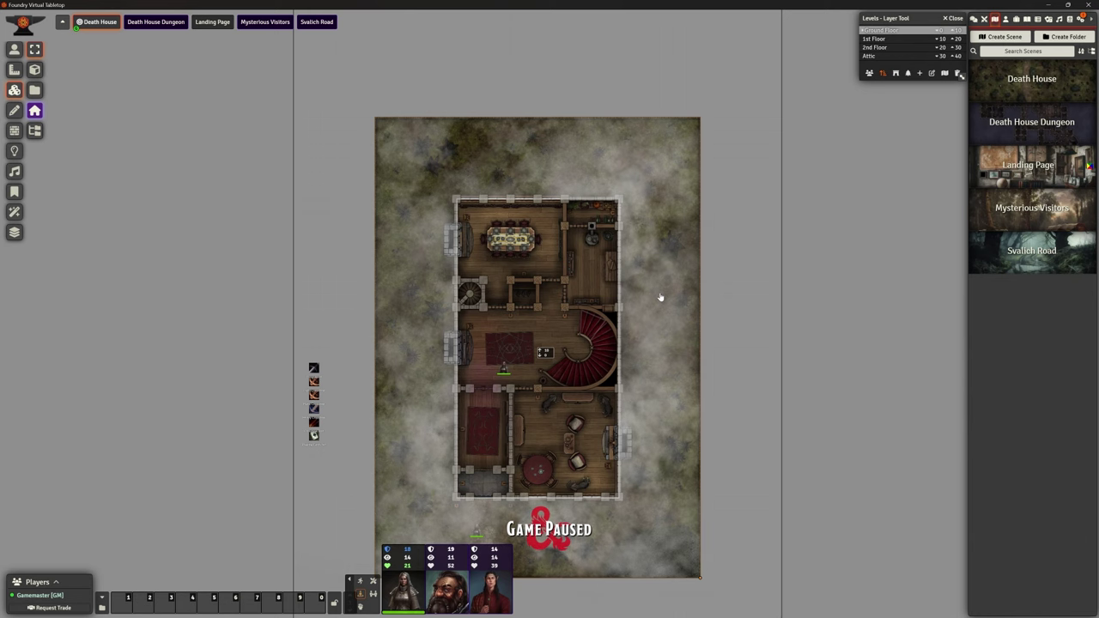
Lock the ground floor's map tile in place in the Death House scene.
left_click_drag(647, 318, 572, 296)
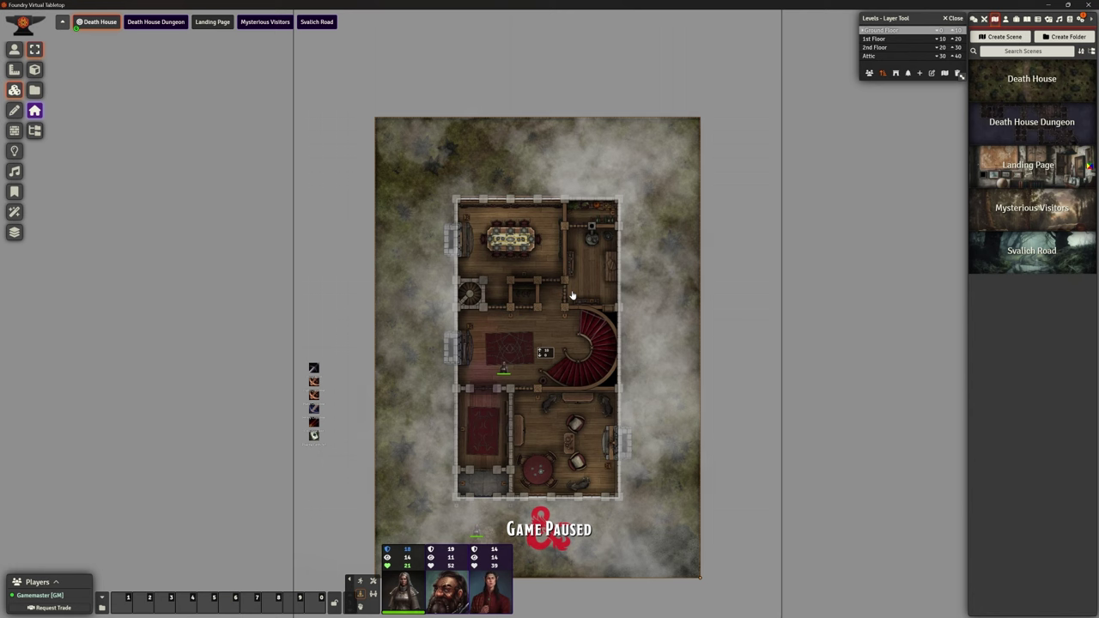
right_click(665, 180)
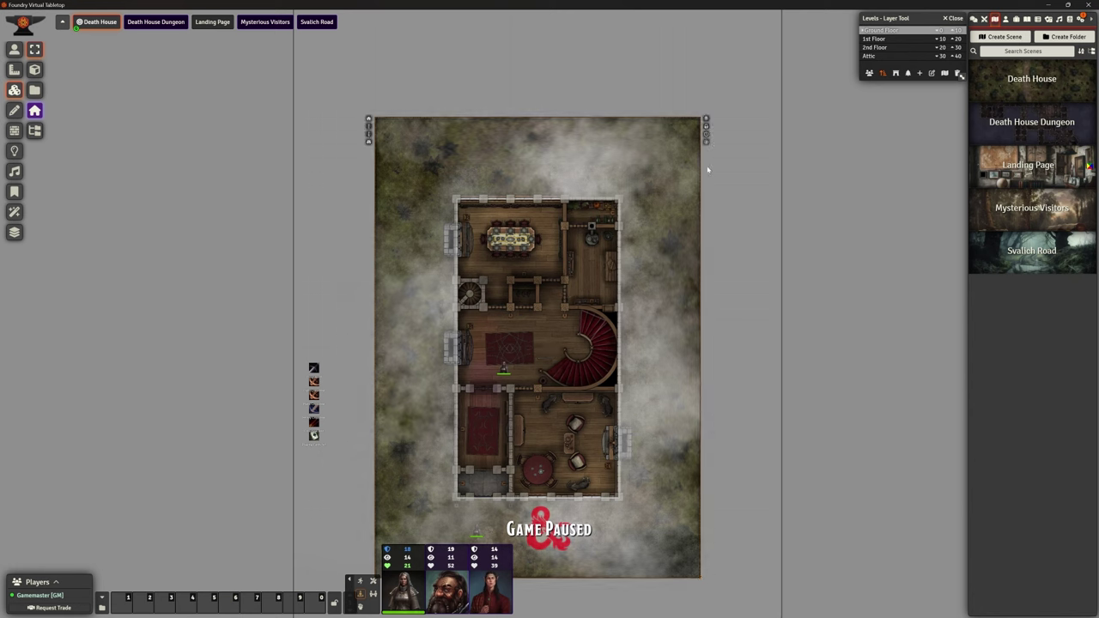
scroll(707, 169, "up", 5)
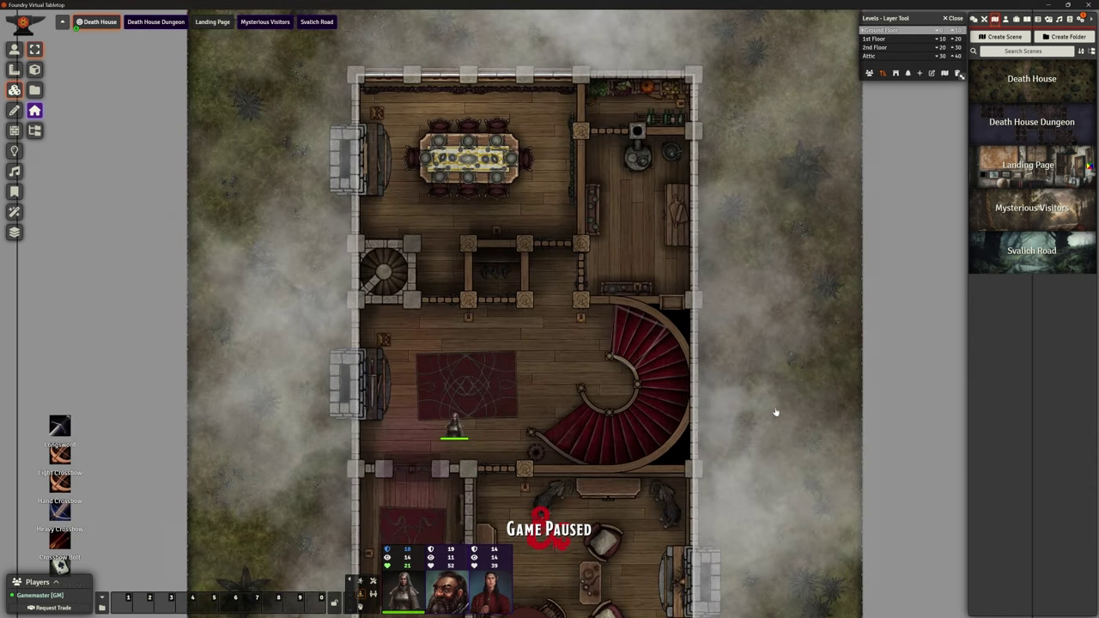
left_click_drag(903, 216, 800, 527)
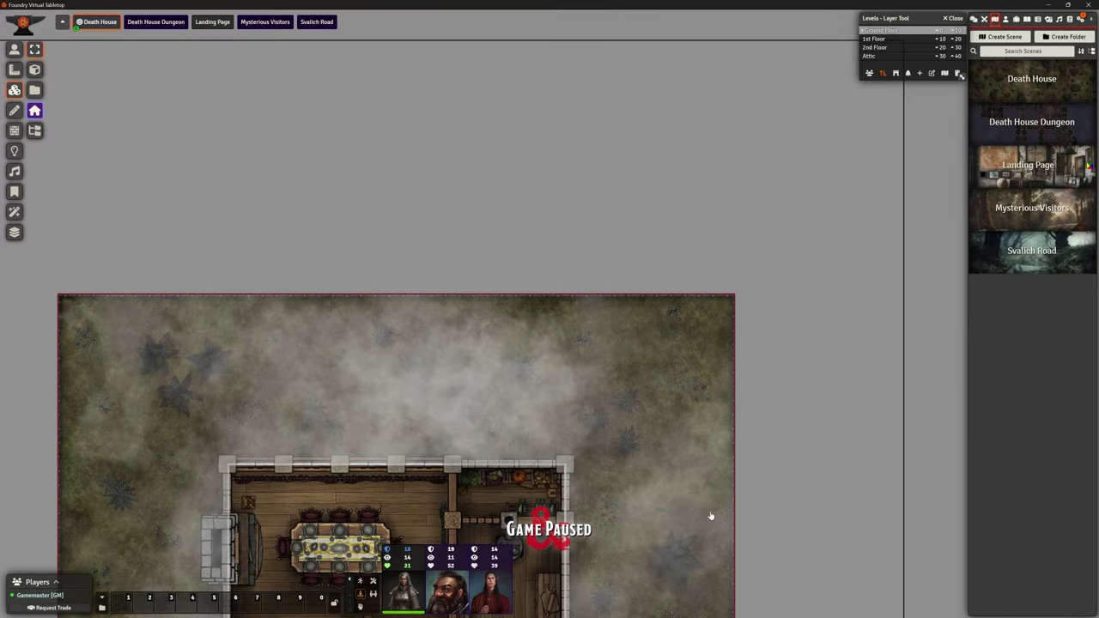
right_click(668, 397)
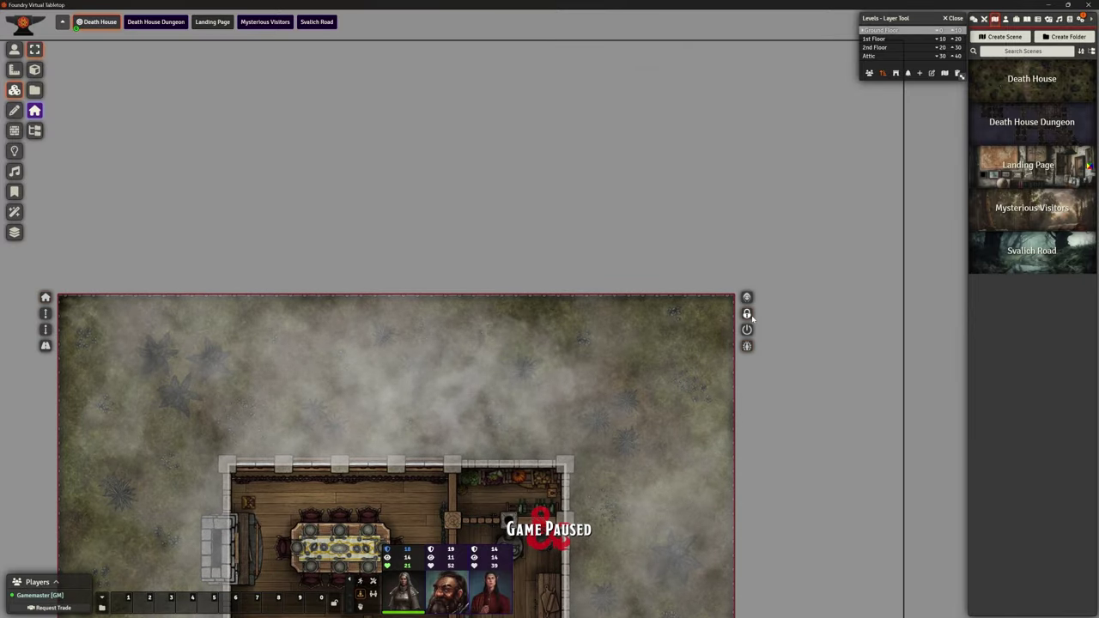
scroll(764, 315, "up", 5)
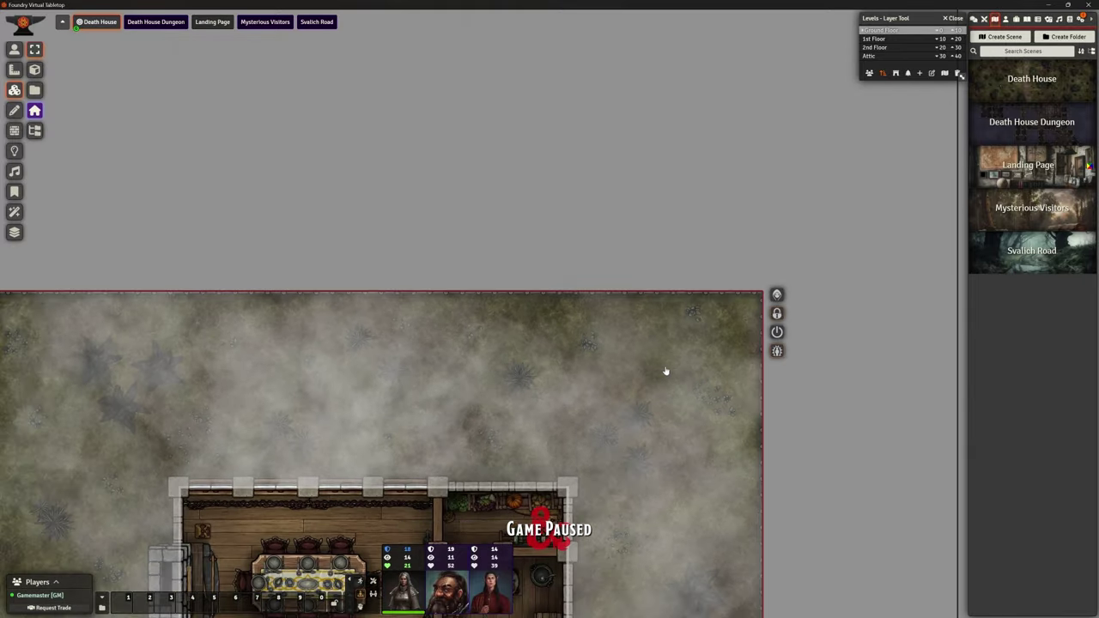
Try to move the locked ground floor tile and examine its extent within the scene.
scroll(662, 373, "down", 9)
left_click_drag(581, 357, 532, 304)
left_click_drag(431, 274, 668, 399)
left_click_drag(627, 291, 629, 315)
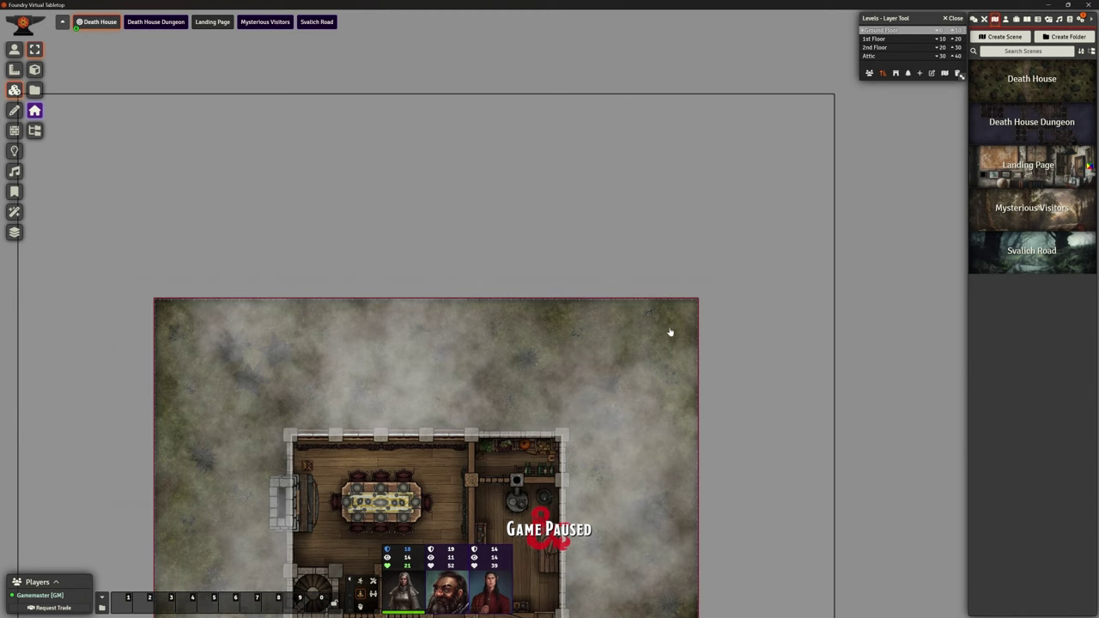
scroll(592, 393, "down", 6)
scroll(605, 380, "down", 5)
scroll(768, 320, "up", 2)
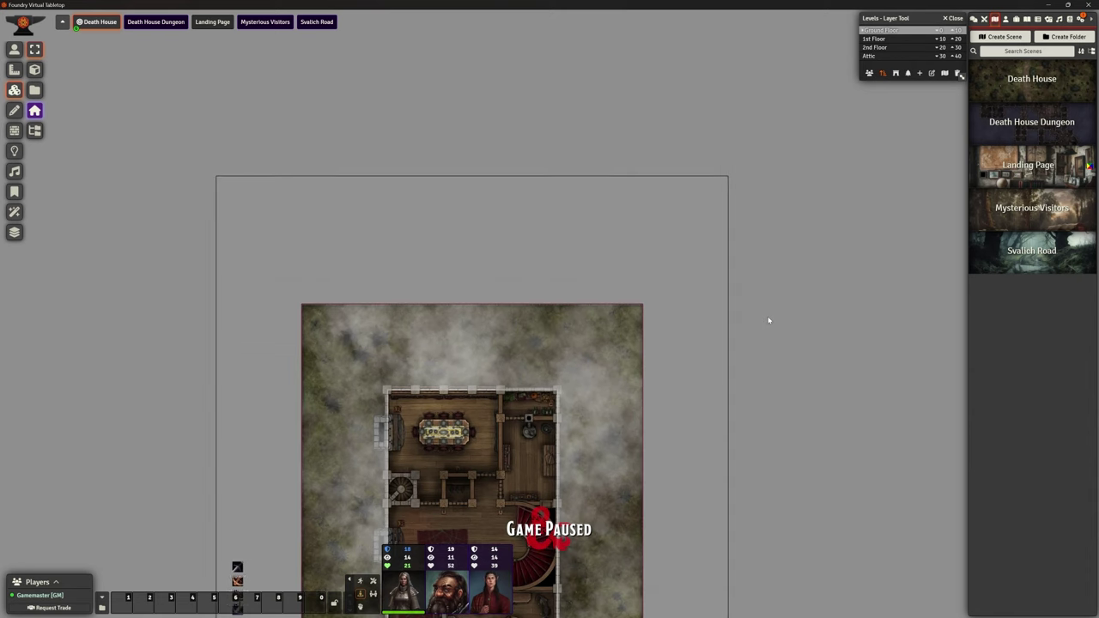
scroll(755, 331, "down", 1)
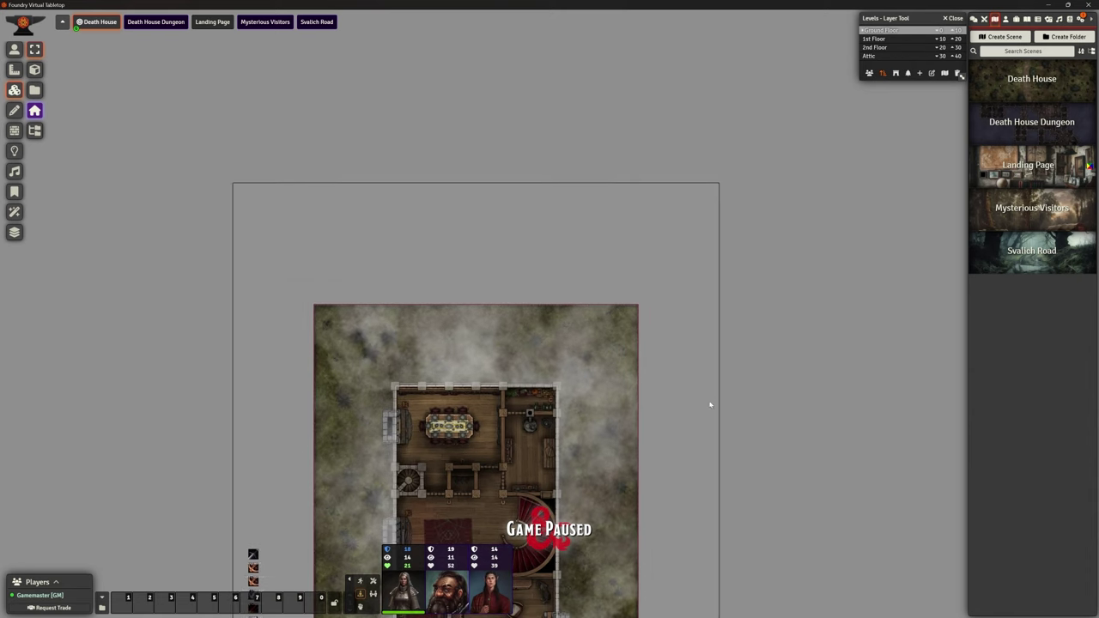
left_click_drag(710, 404, 716, 292)
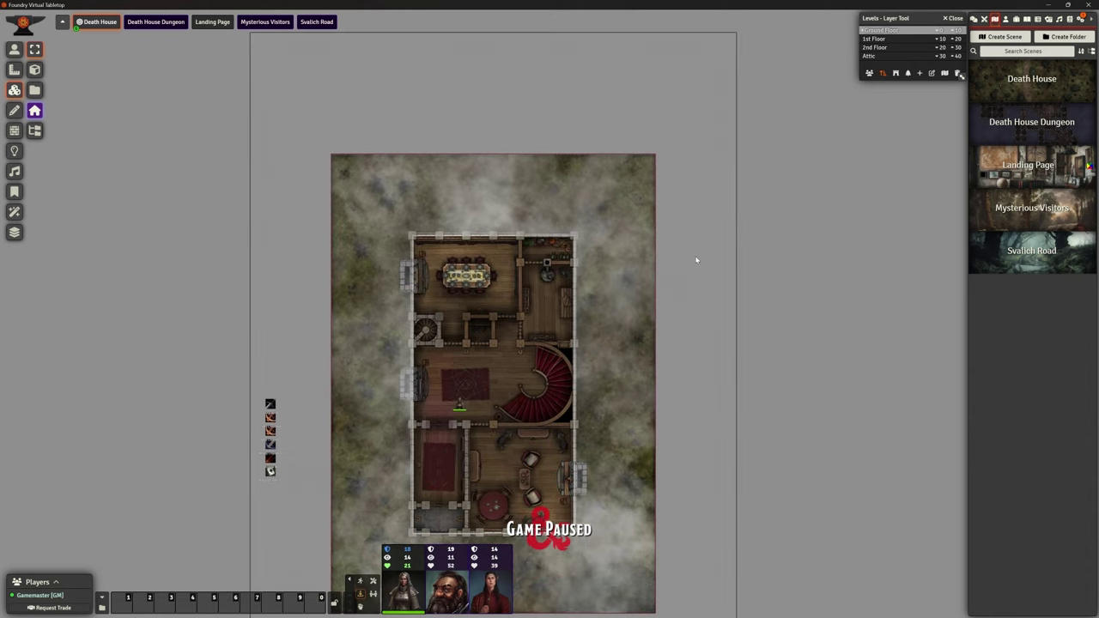
Switch to the 1st Floor level and lock its large tile that surrounds the house map.
scroll(696, 260, "up", 1)
left_click(874, 39)
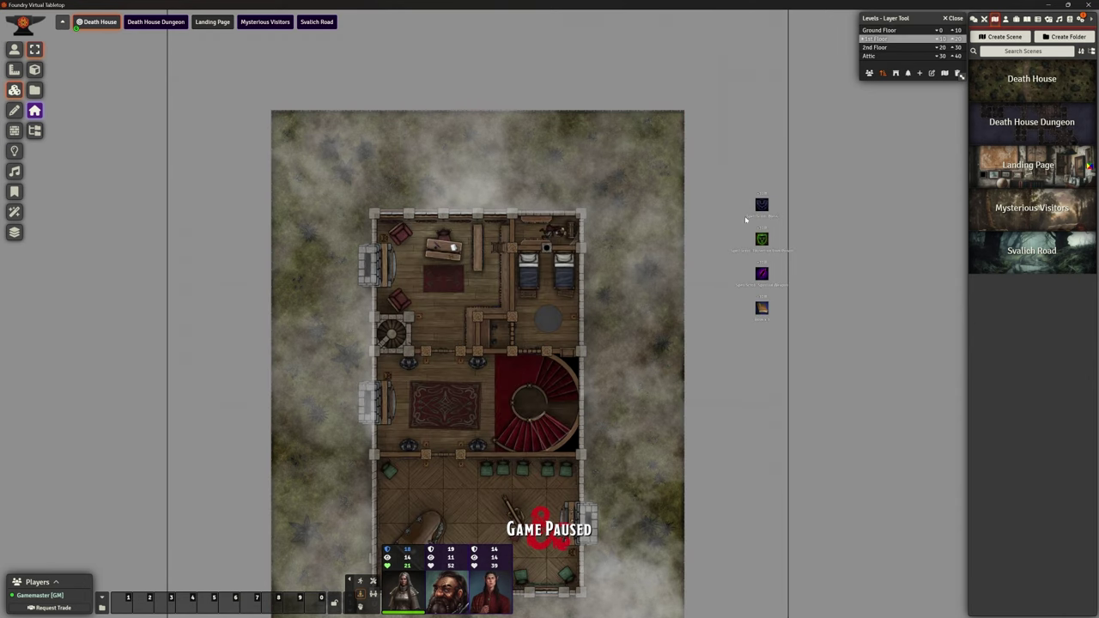
right_click(670, 167)
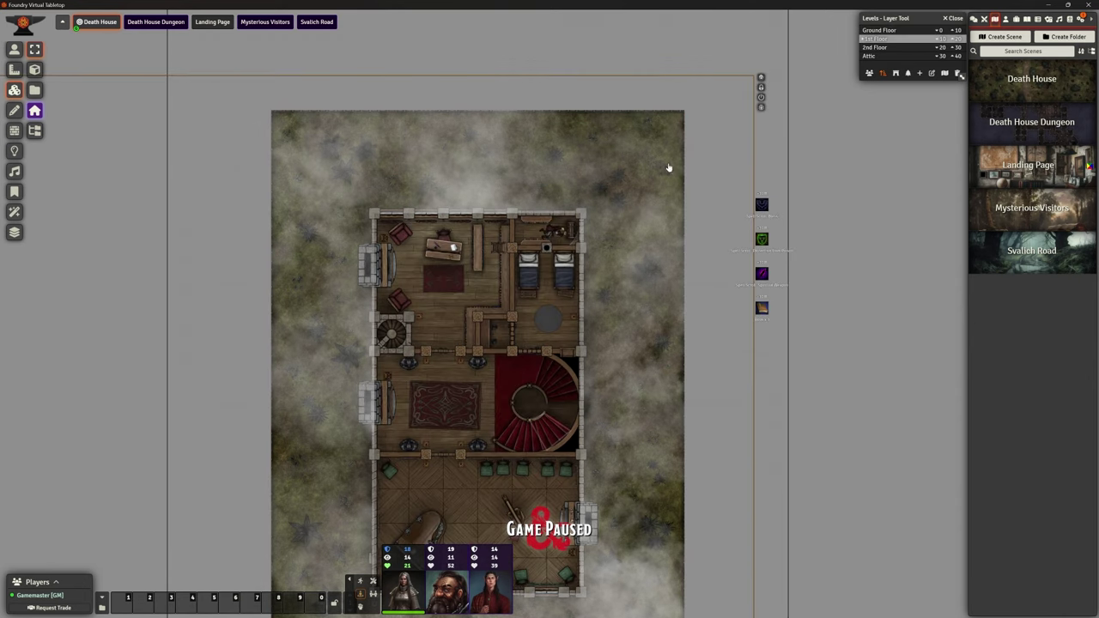
left_click(761, 89)
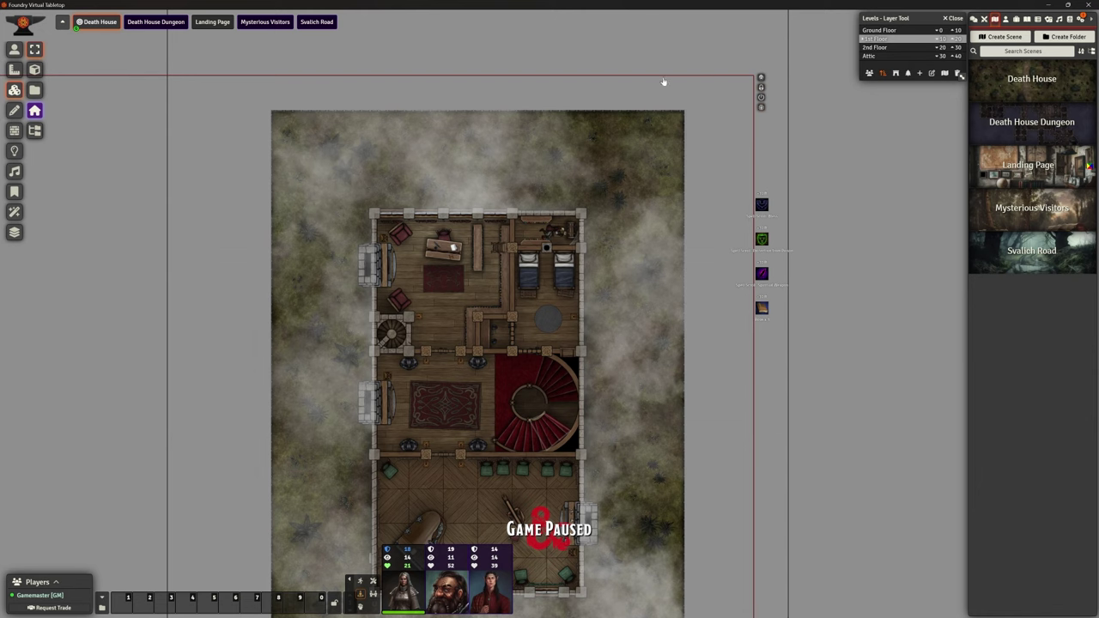
scroll(648, 277, "down", 4)
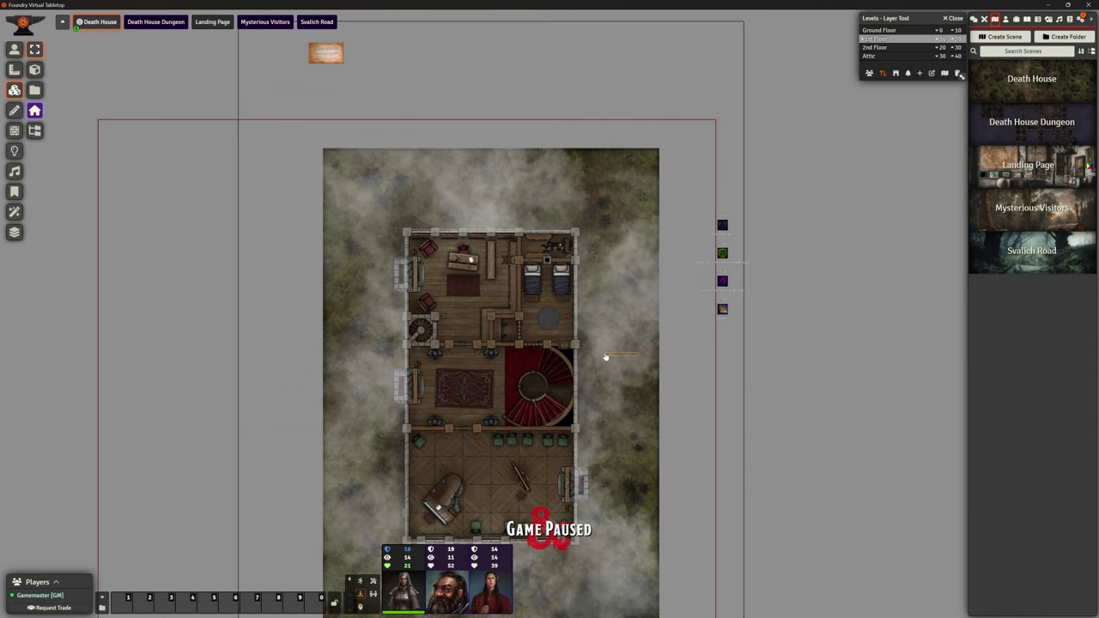
Show the 2nd Floor level and the Attic level, and examine the map tiles on each.
left_click(870, 49)
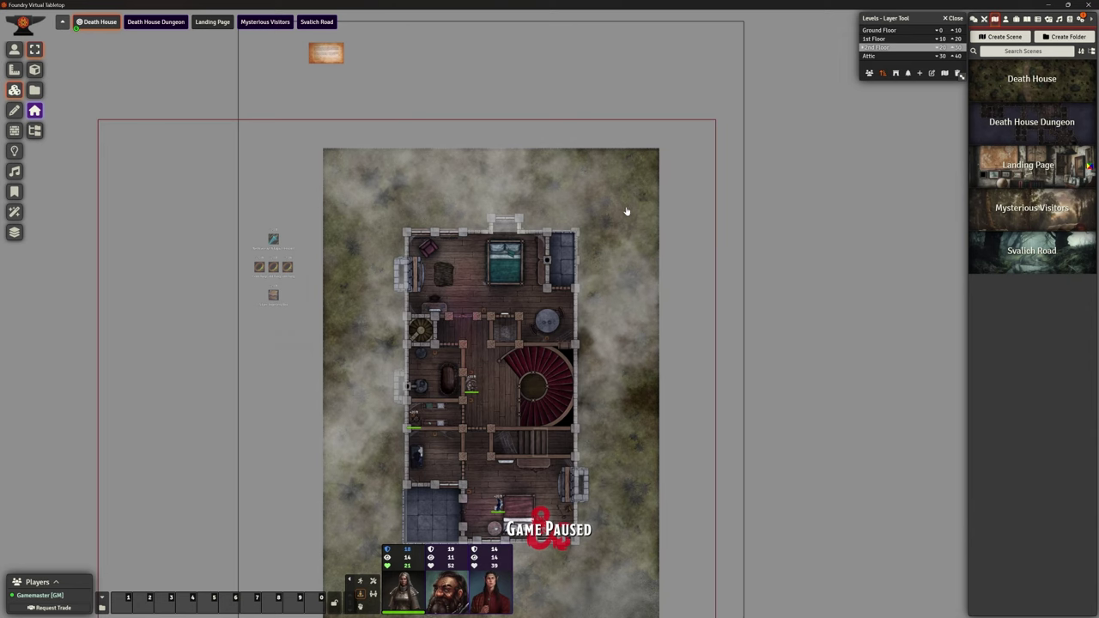
scroll(629, 214, "down", 2)
scroll(624, 257, "up", 2)
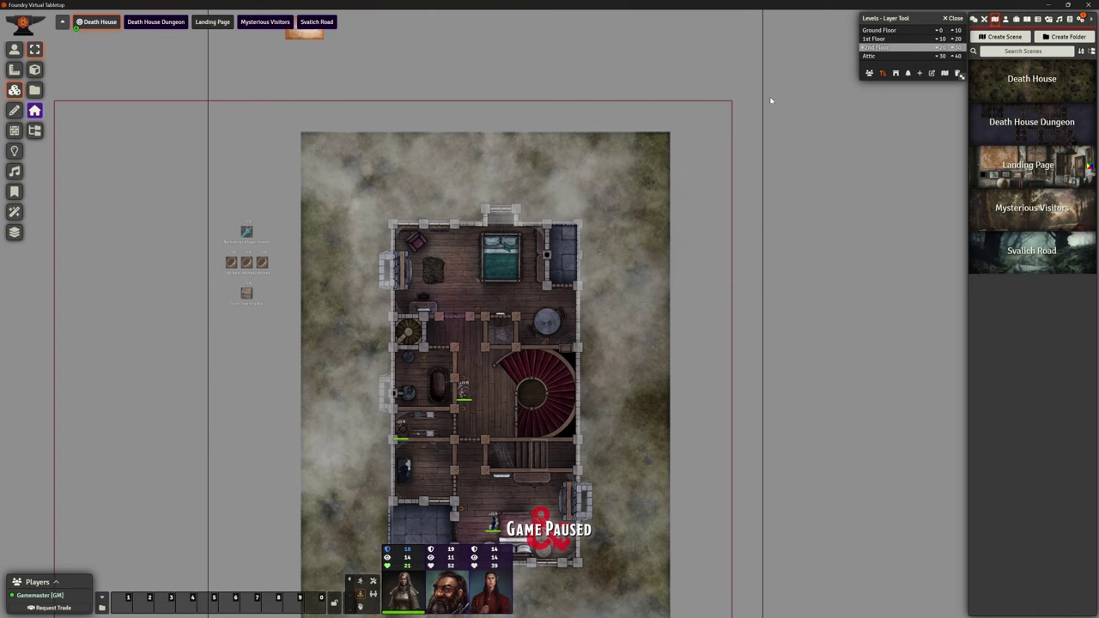
left_click(877, 56)
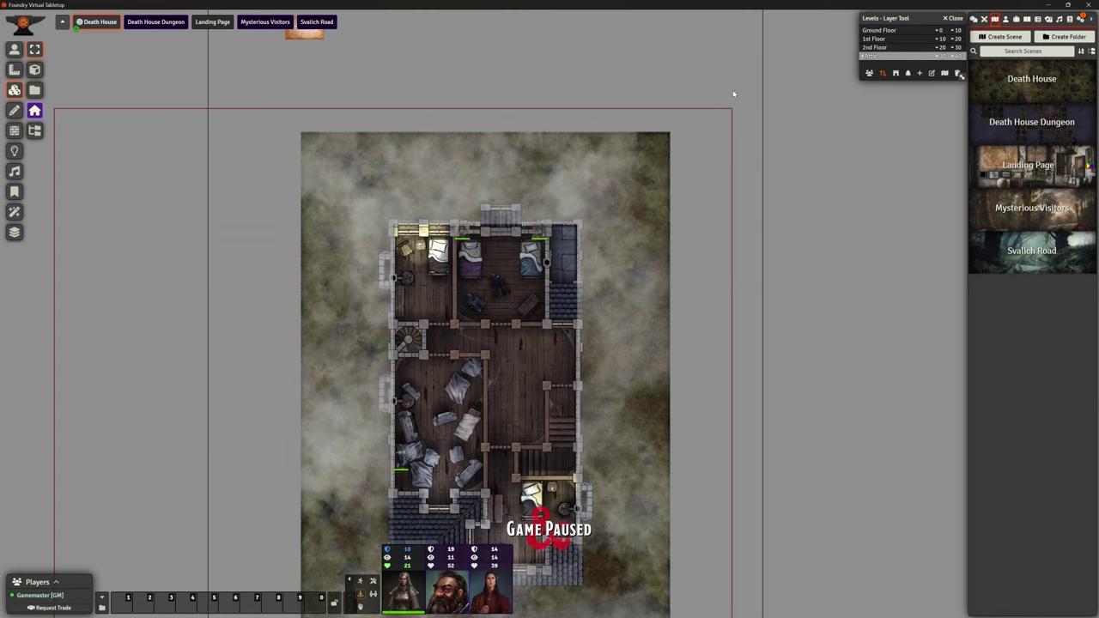
scroll(625, 245, "down", 3)
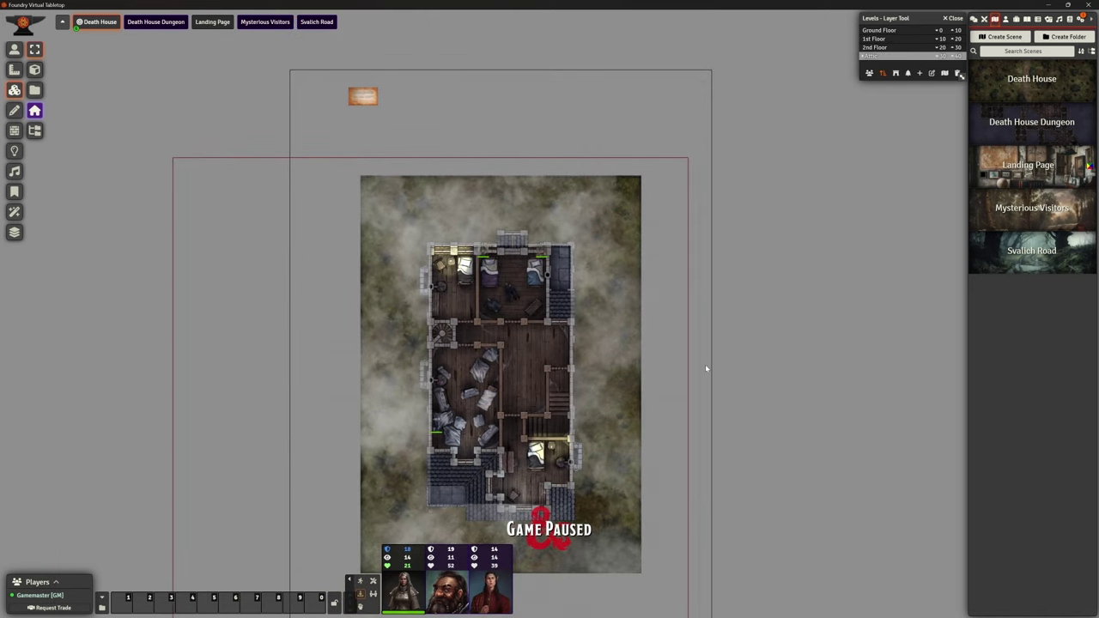
left_click_drag(712, 403, 731, 317)
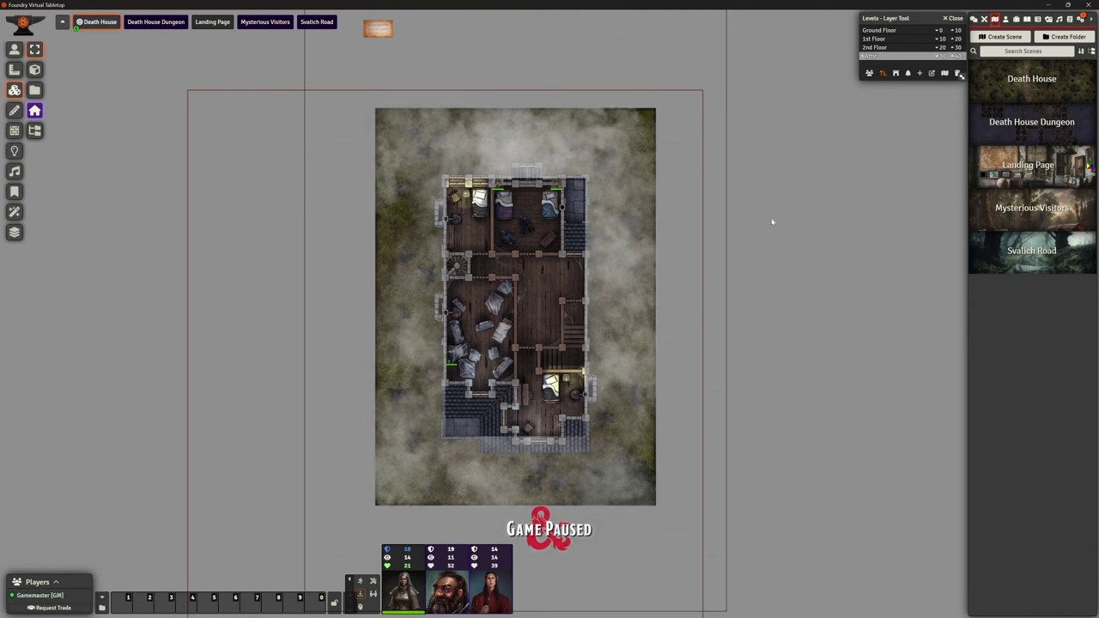
left_click(714, 79)
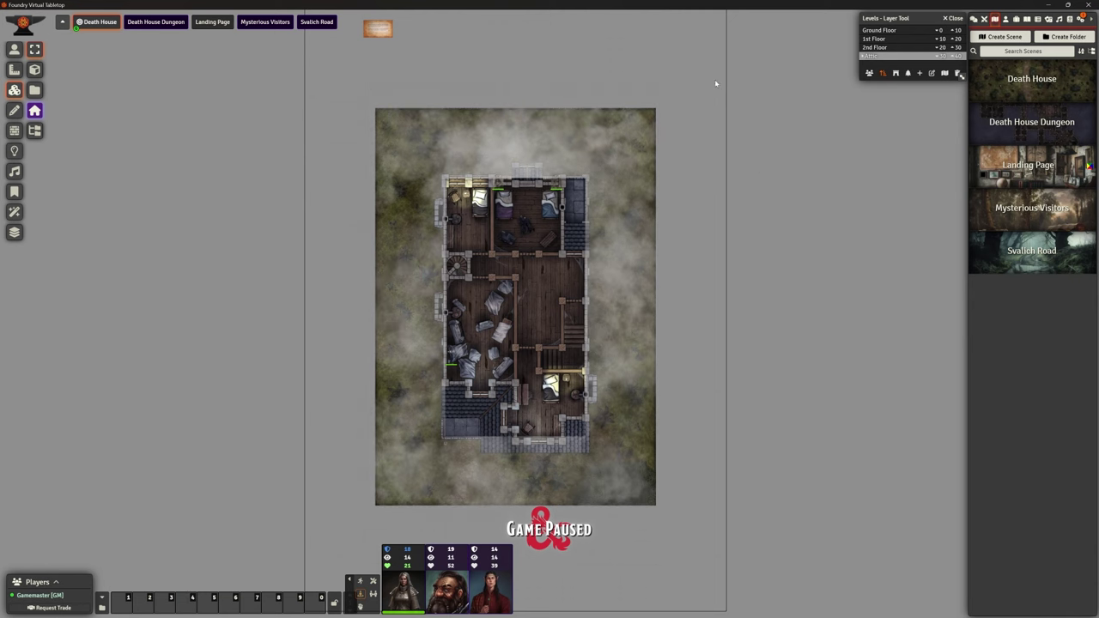
Activate the Death House Dungeon scene and bring its northern rooms into view.
right_click(1026, 127)
left_click(992, 165)
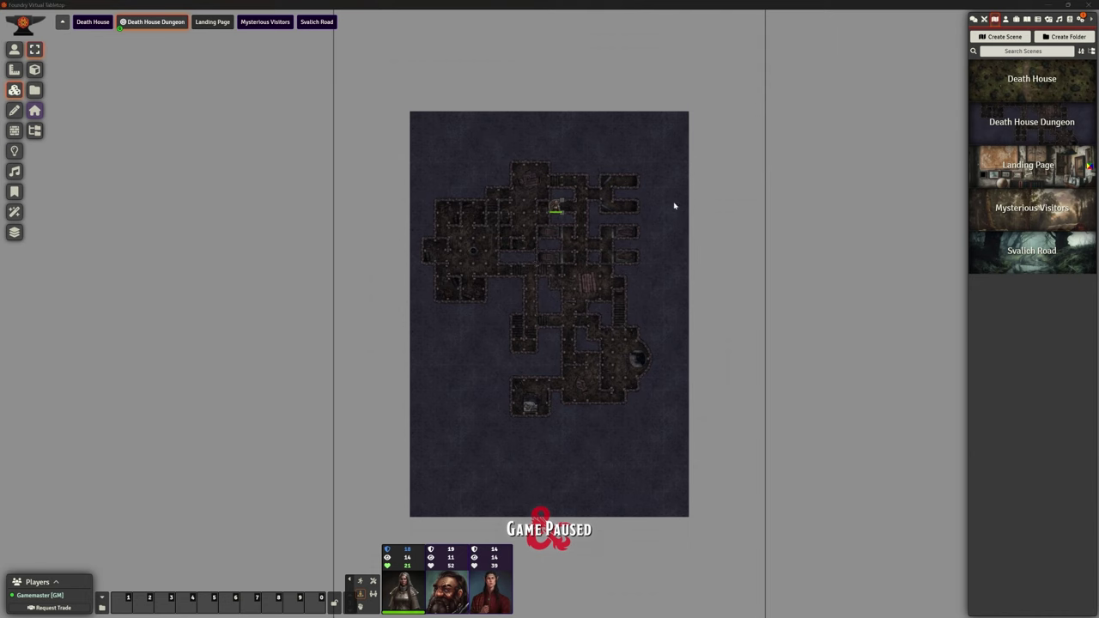
scroll(652, 186, "up", 5)
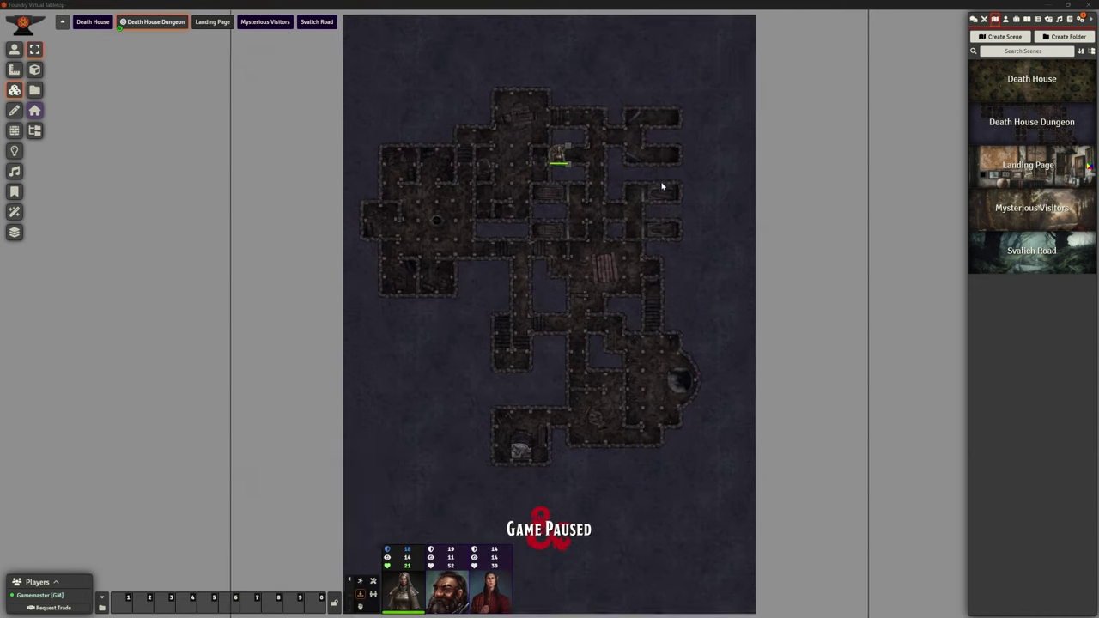
left_click_drag(753, 137, 724, 282)
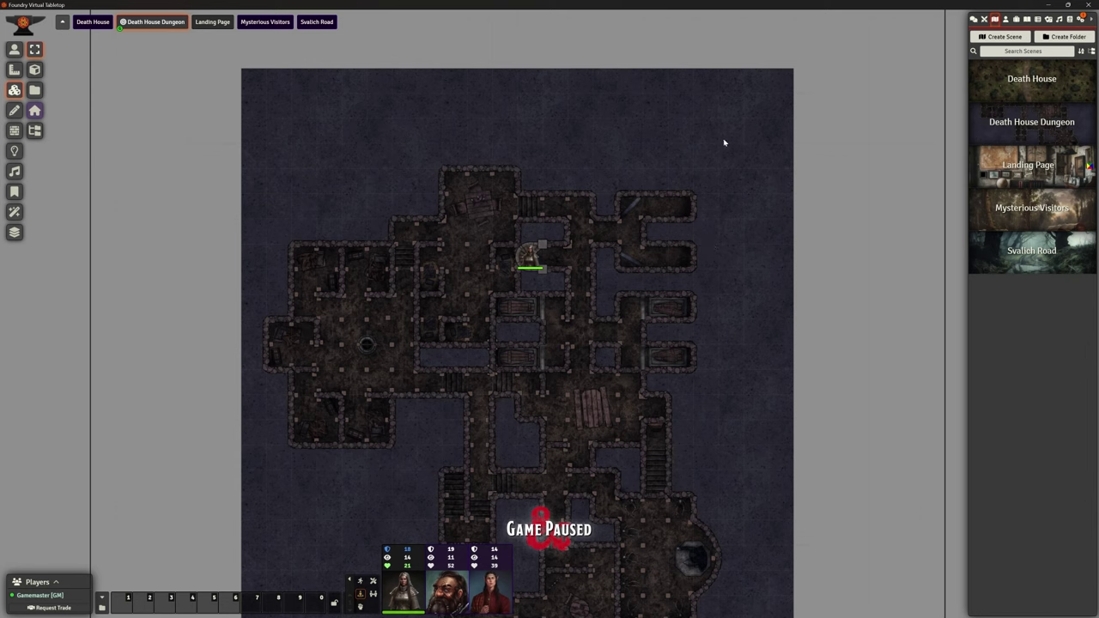
Show the dungeon's walls and review the door settings of the upper east crypt's door wall.
left_click(13, 131)
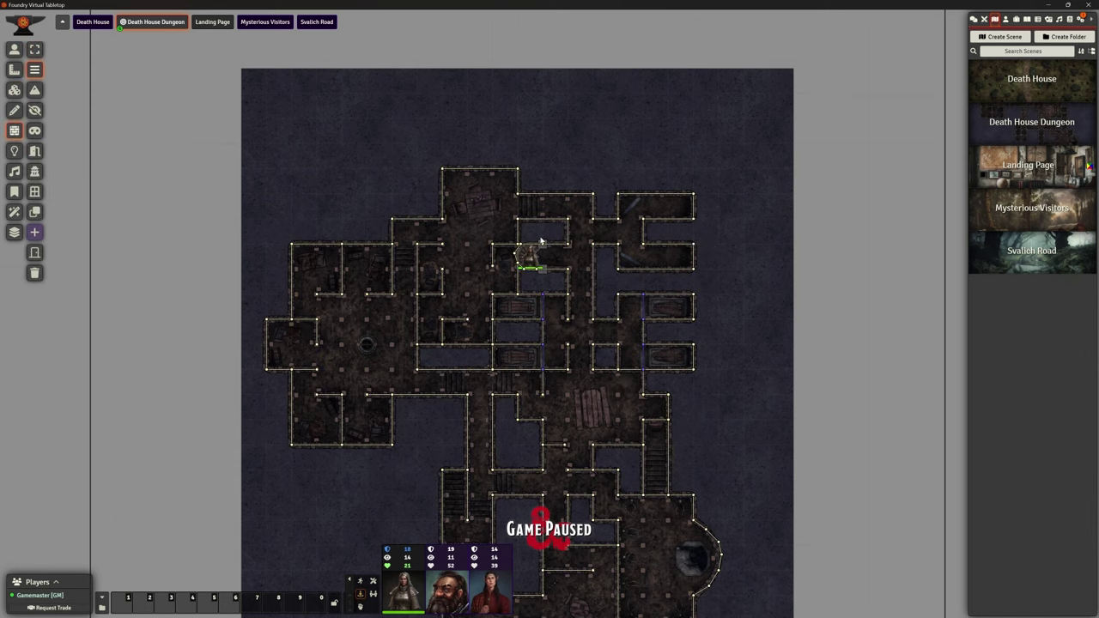
scroll(775, 338, "up", 5)
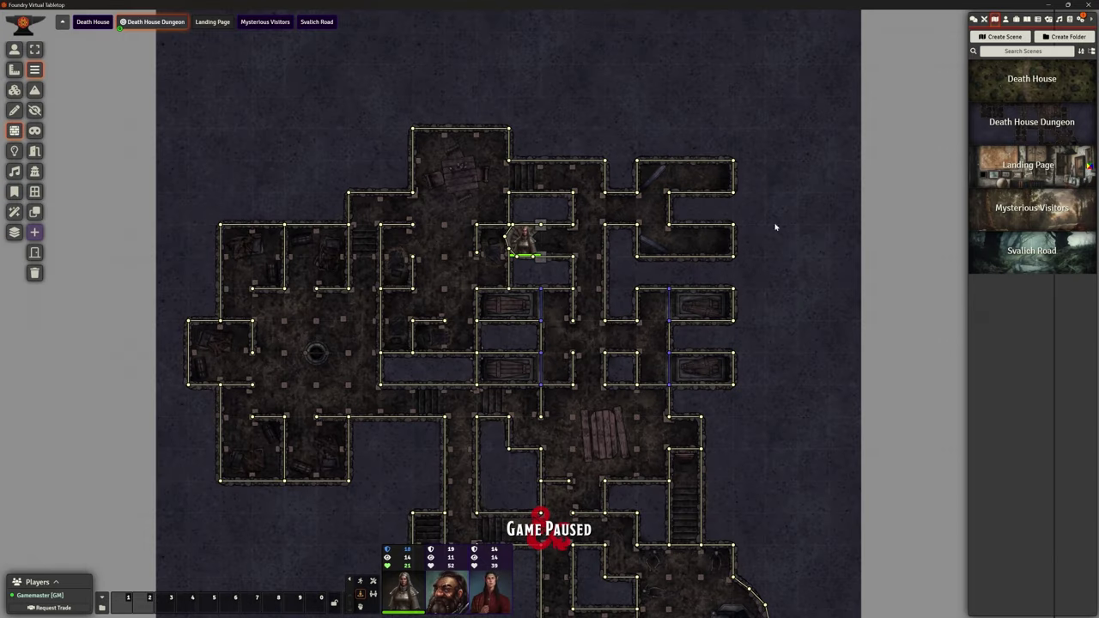
double_click(668, 303)
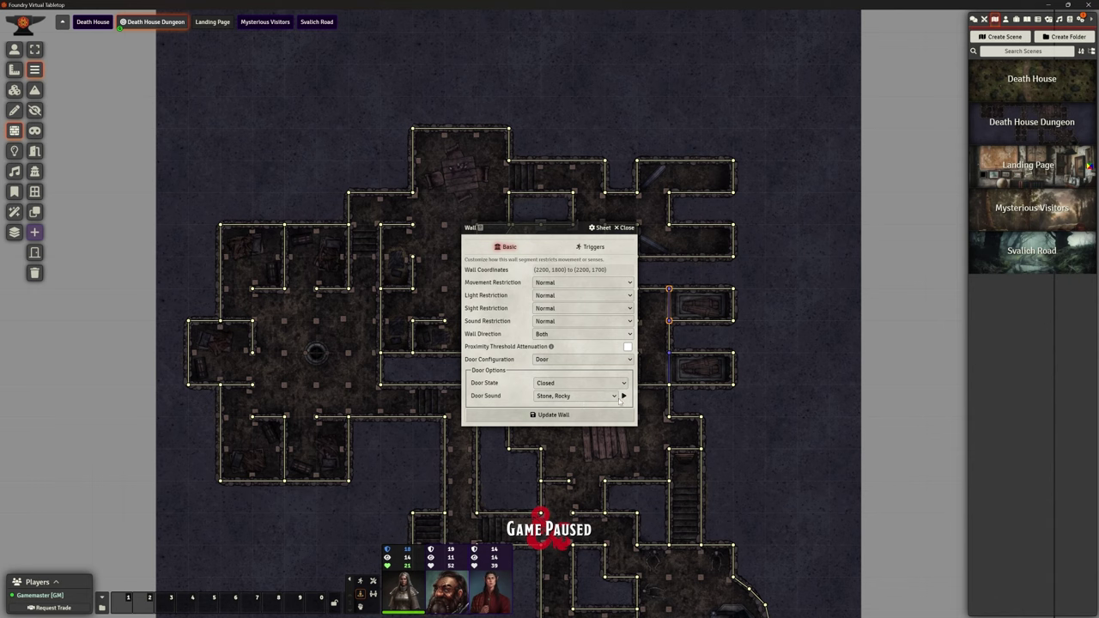
left_click(573, 417)
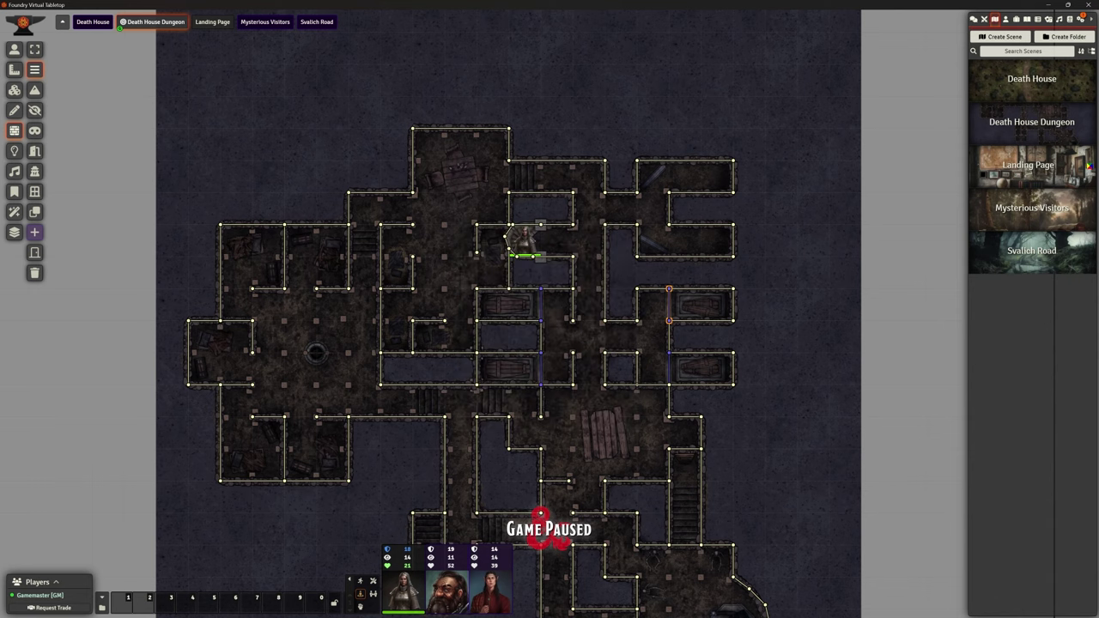
scroll(888, 206, "down", 1)
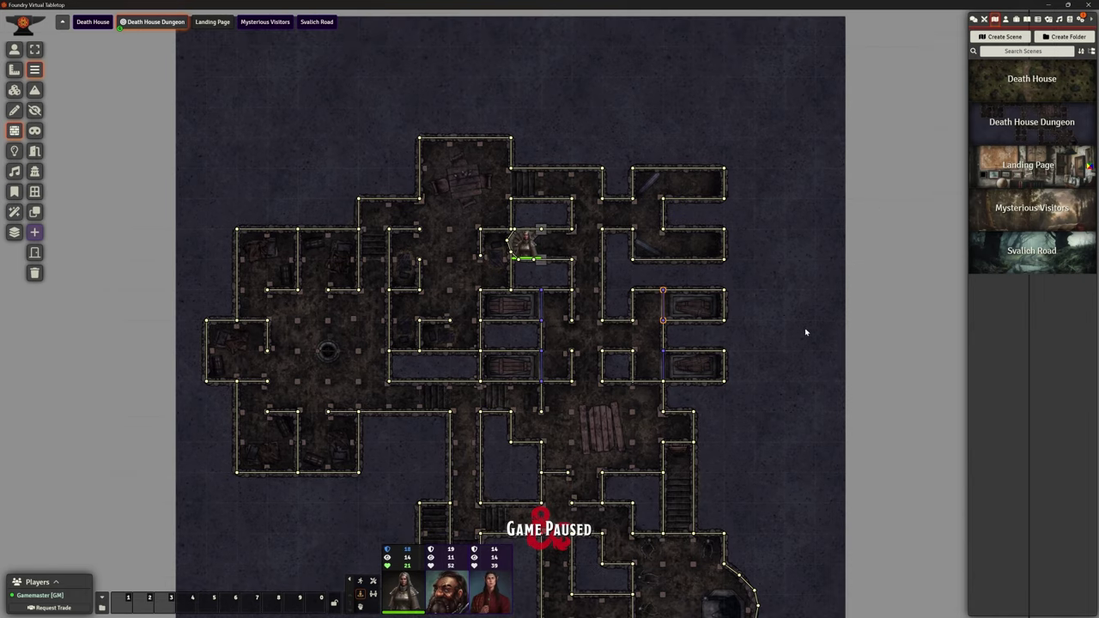
left_click_drag(805, 332, 786, 249)
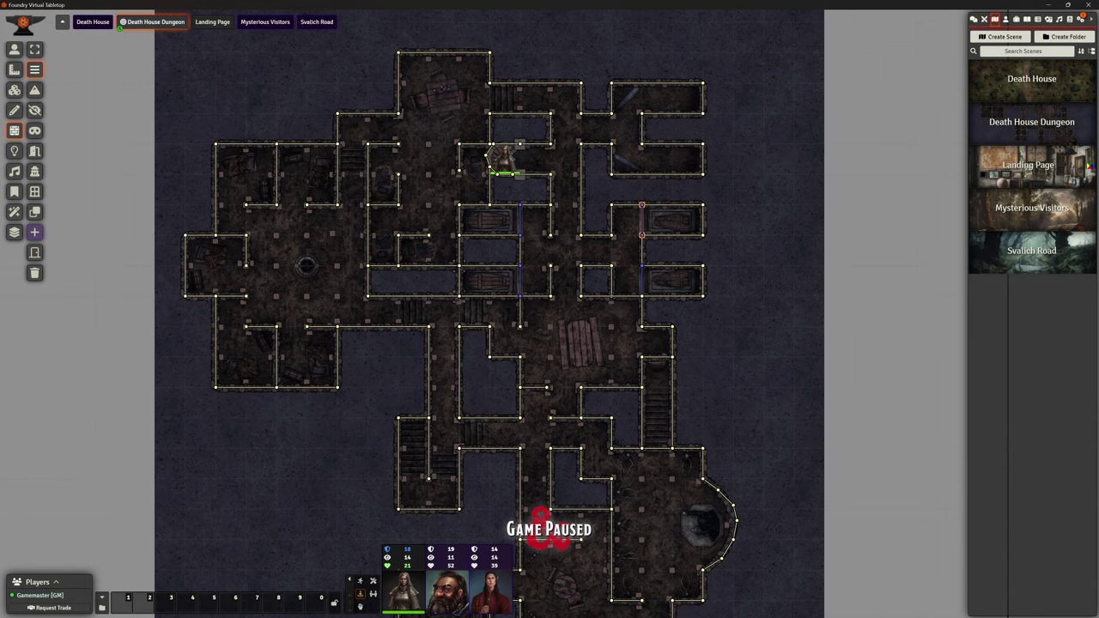
Return to the token controls and examine the crypt doors, the token's surroundings and the southern rooms of the dungeon.
scroll(548, 314, "up", 3)
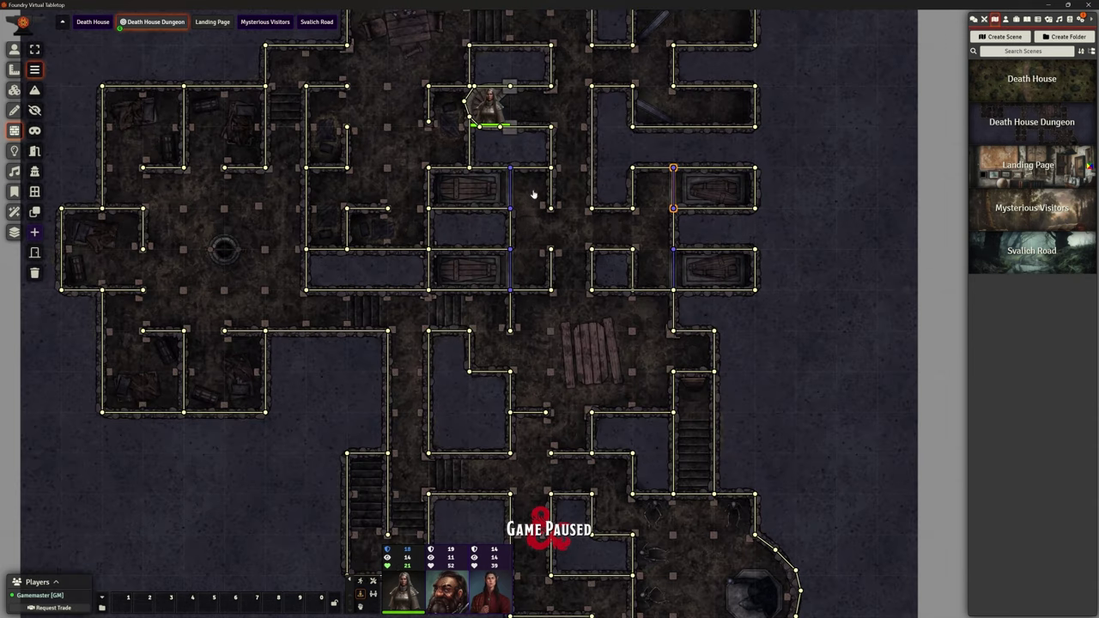
left_click(13, 51)
left_click_drag(504, 150, 531, 361)
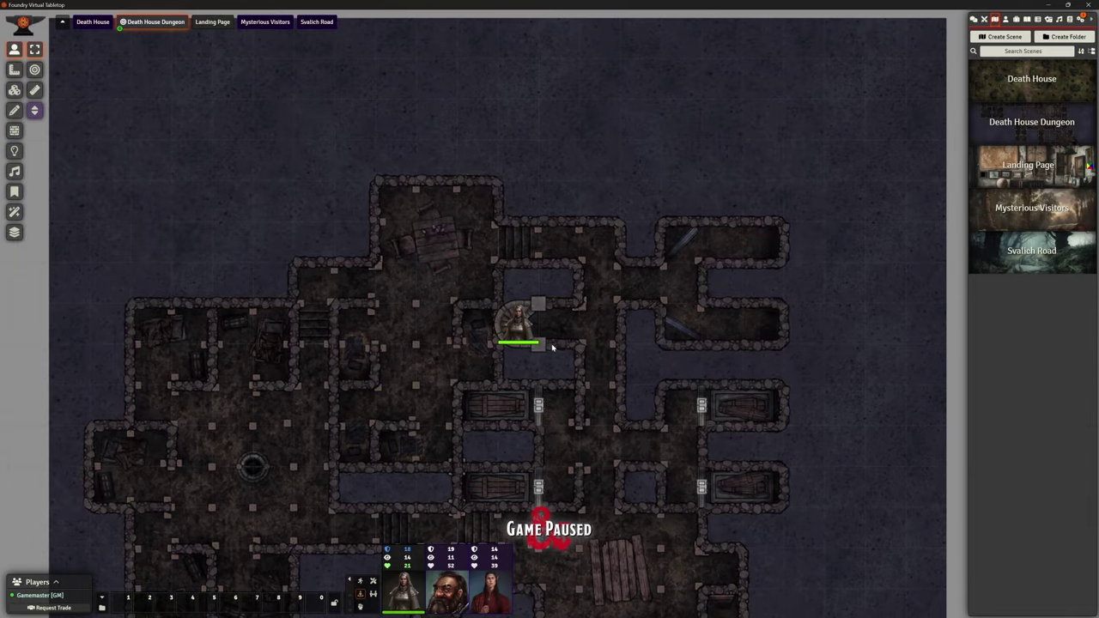
scroll(552, 348, "up", 6)
left_click_drag(590, 322, 577, 274)
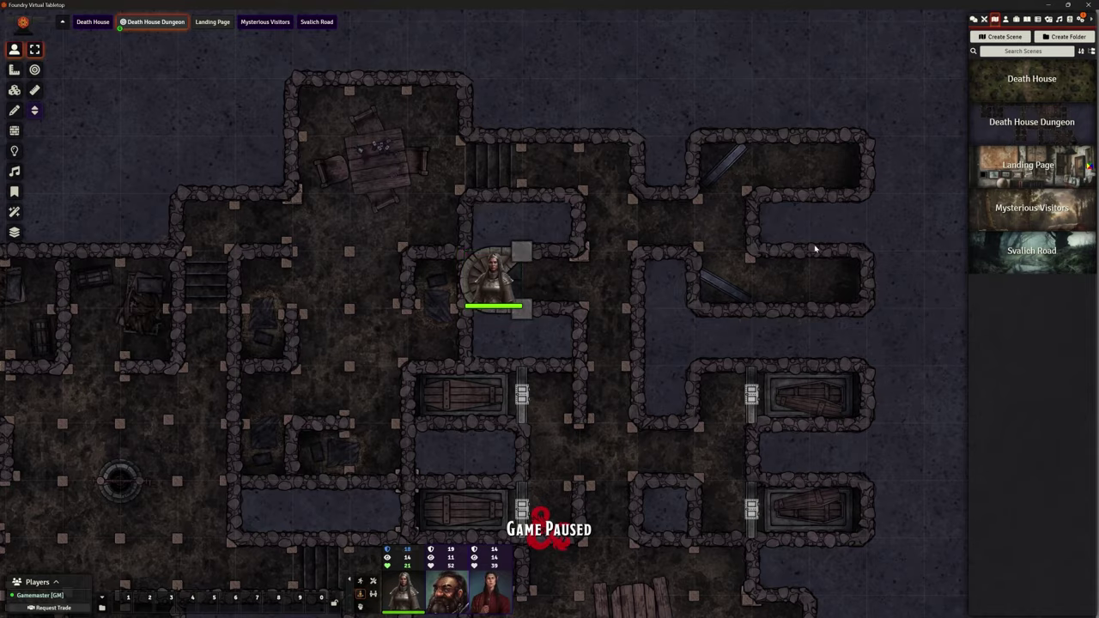
scroll(816, 249, "down", 4)
scroll(892, 273, "down", 2)
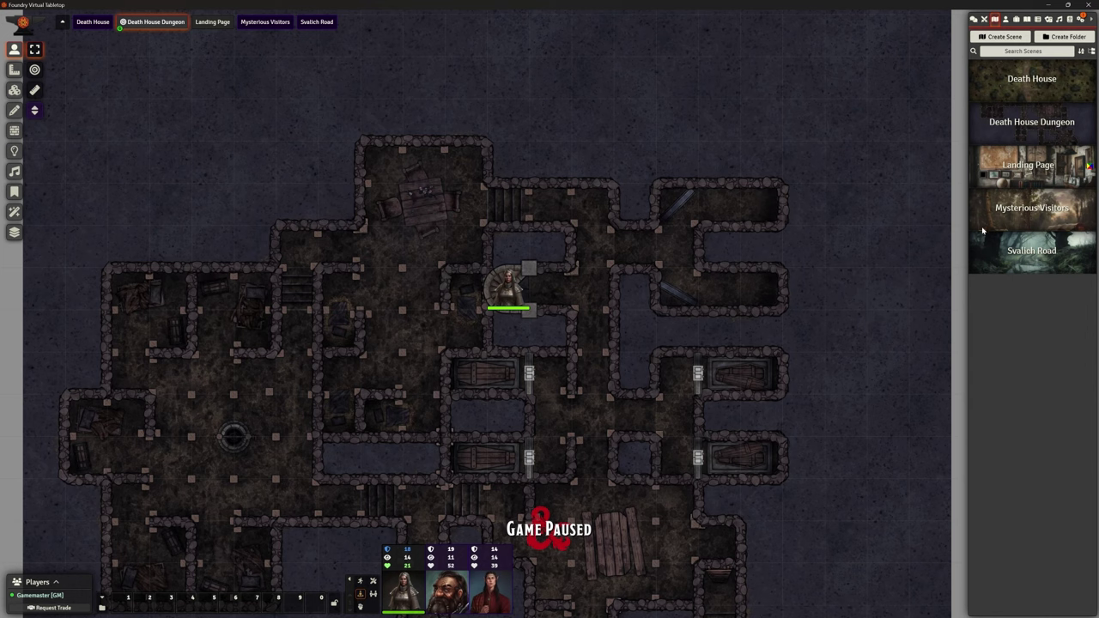
scroll(878, 279, "down", 5)
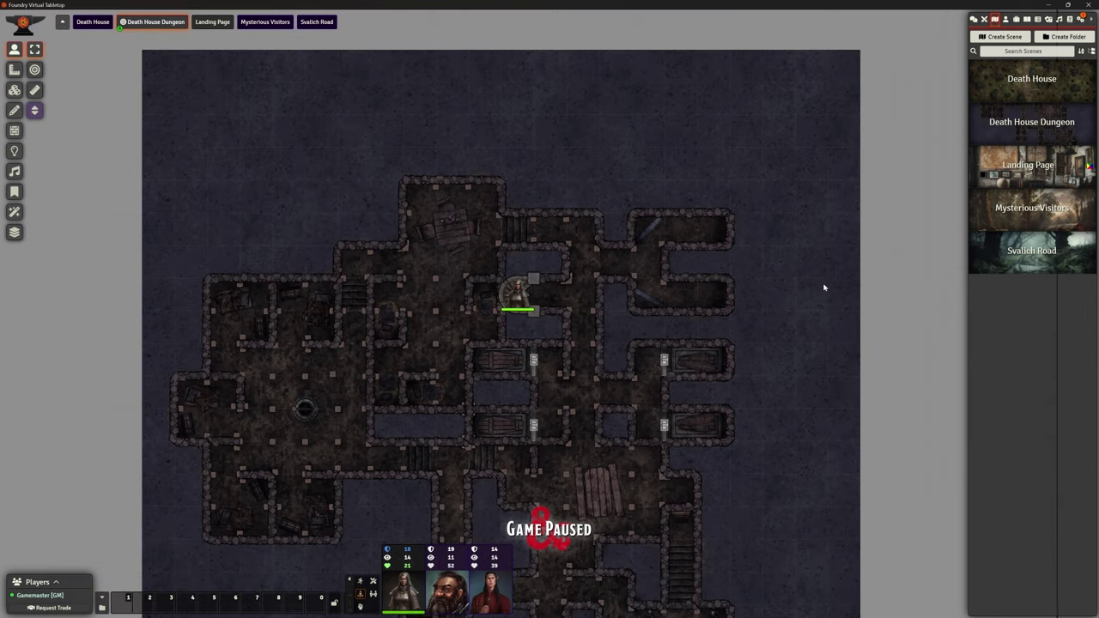
left_click_drag(772, 396, 748, 147)
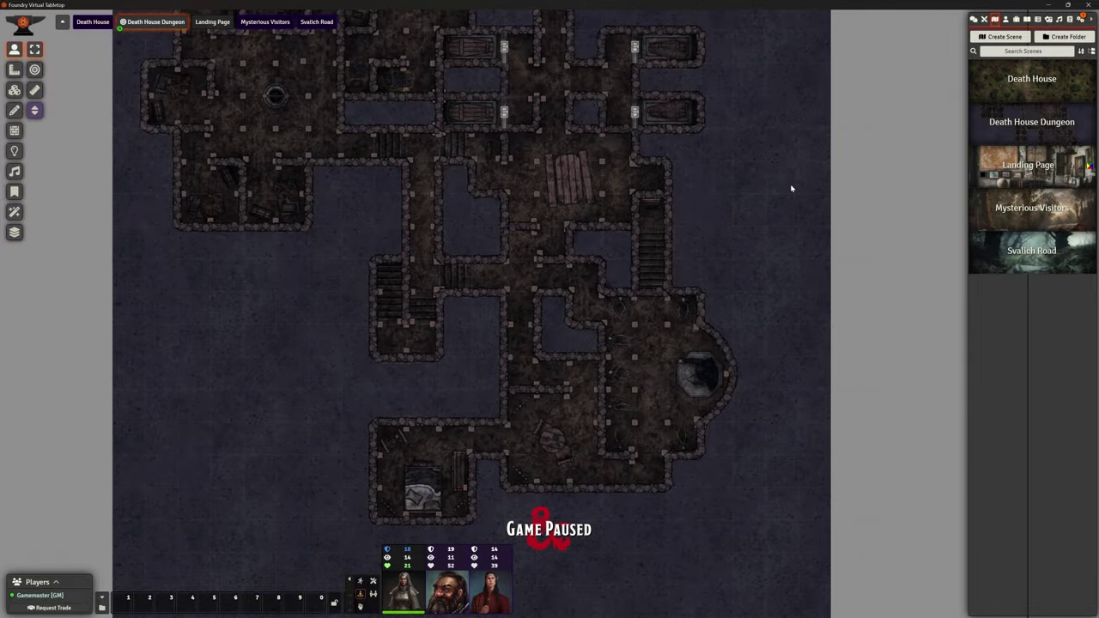
left_click_drag(791, 188, 757, 403)
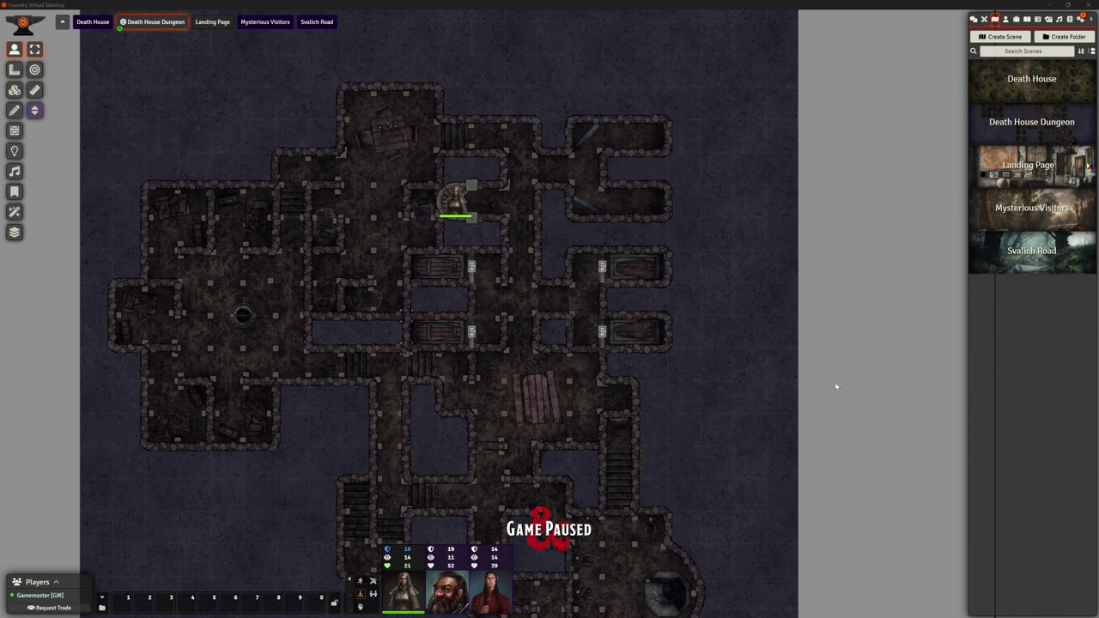
scroll(545, 298, "up", 3)
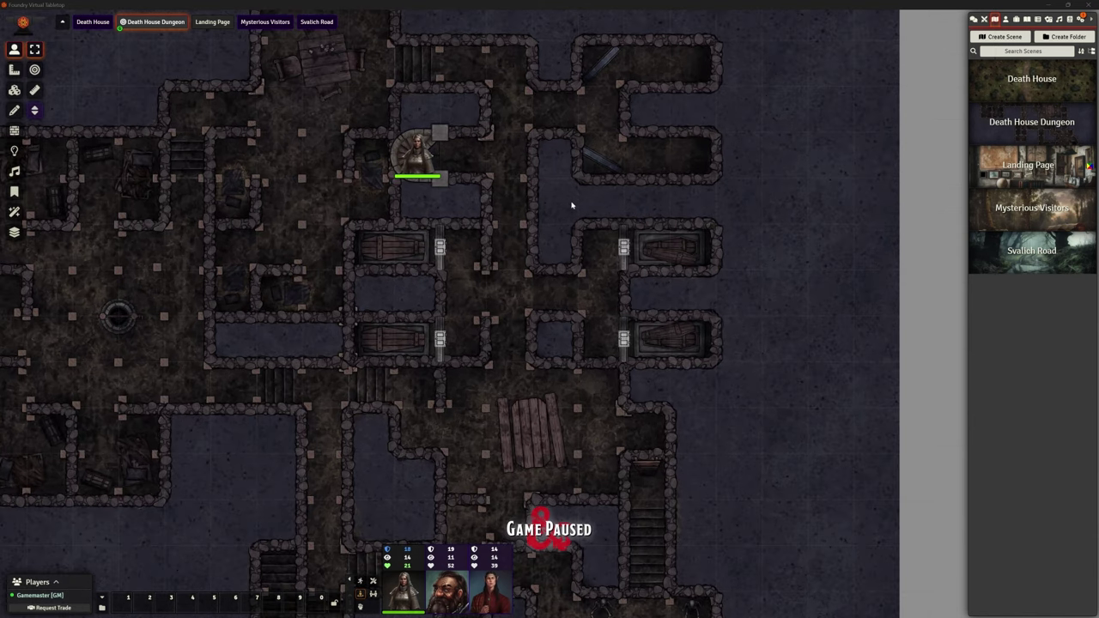
left_click_drag(568, 203, 496, 265)
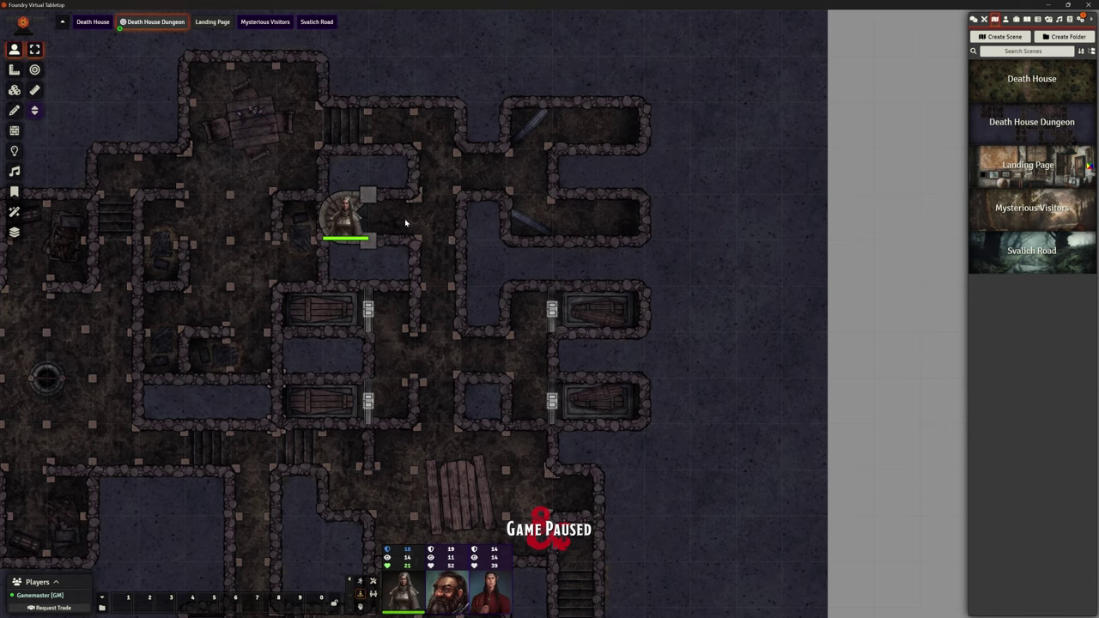